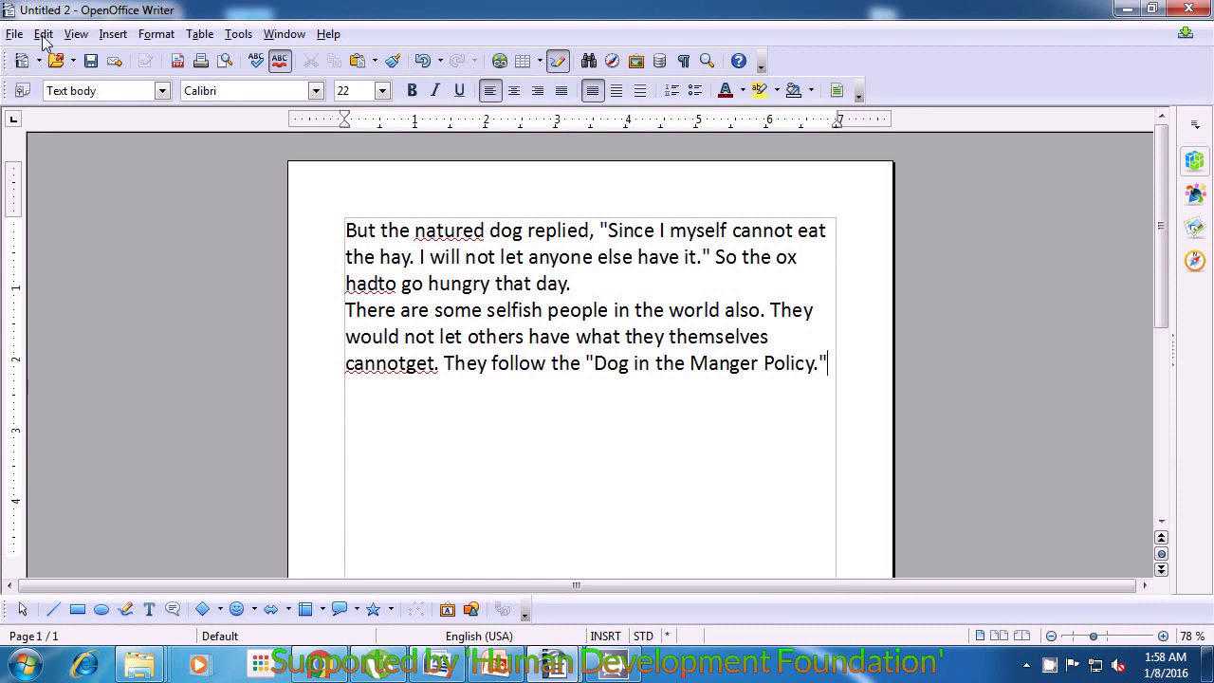
Undo the pastes and the paragraph break that make up the second paragraph, beginning "There are some selfish people"
{"action": "left_click", "coordinate": [43, 40]}
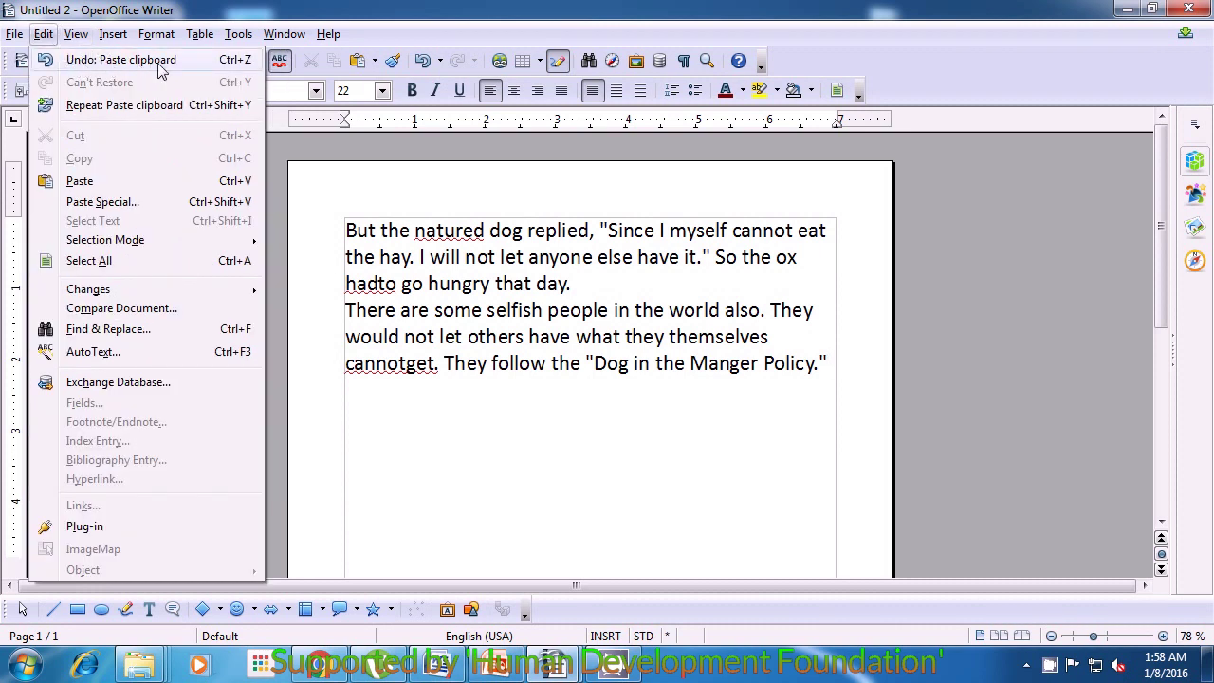
{"action": "left_click", "coordinate": [232, 65]}
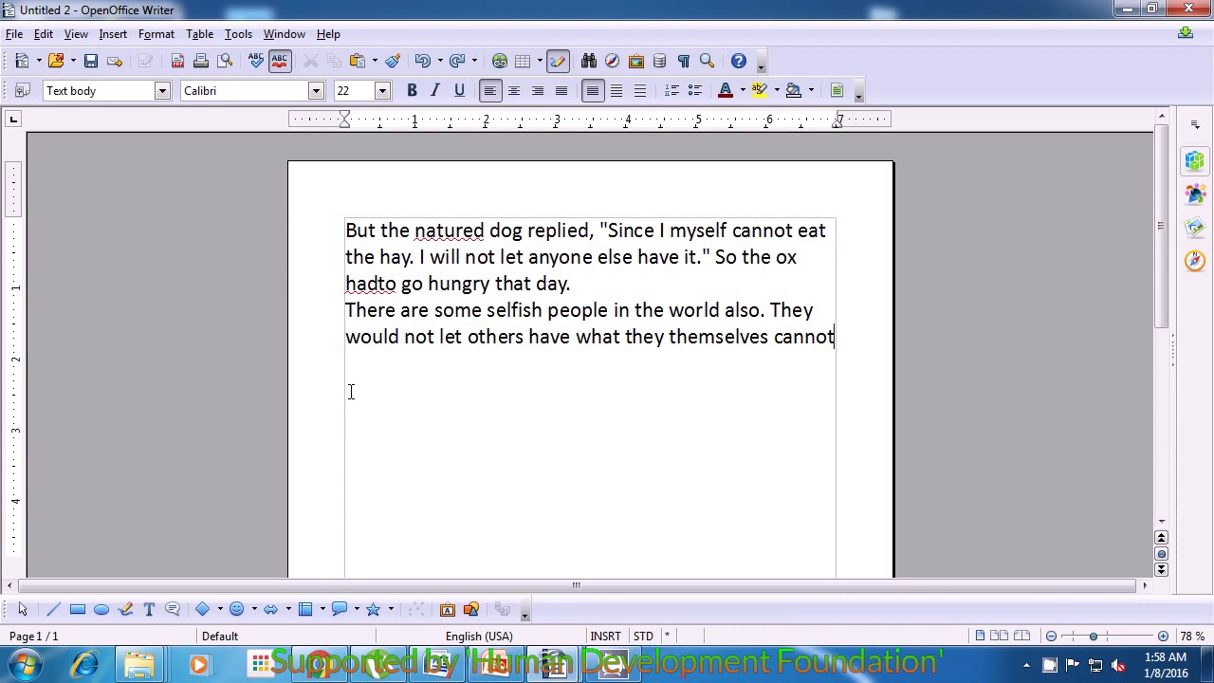
{"action": "key", "text": "ctrl+z"}
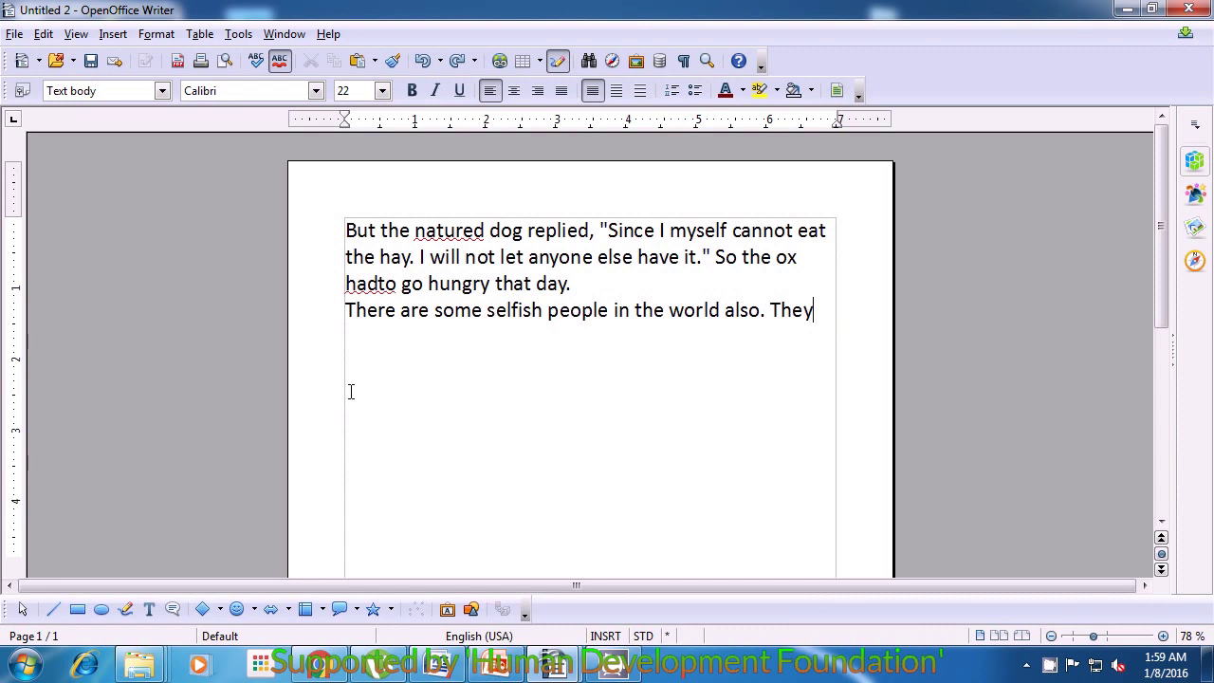
{"action": "key", "text": "ctrl+z"}
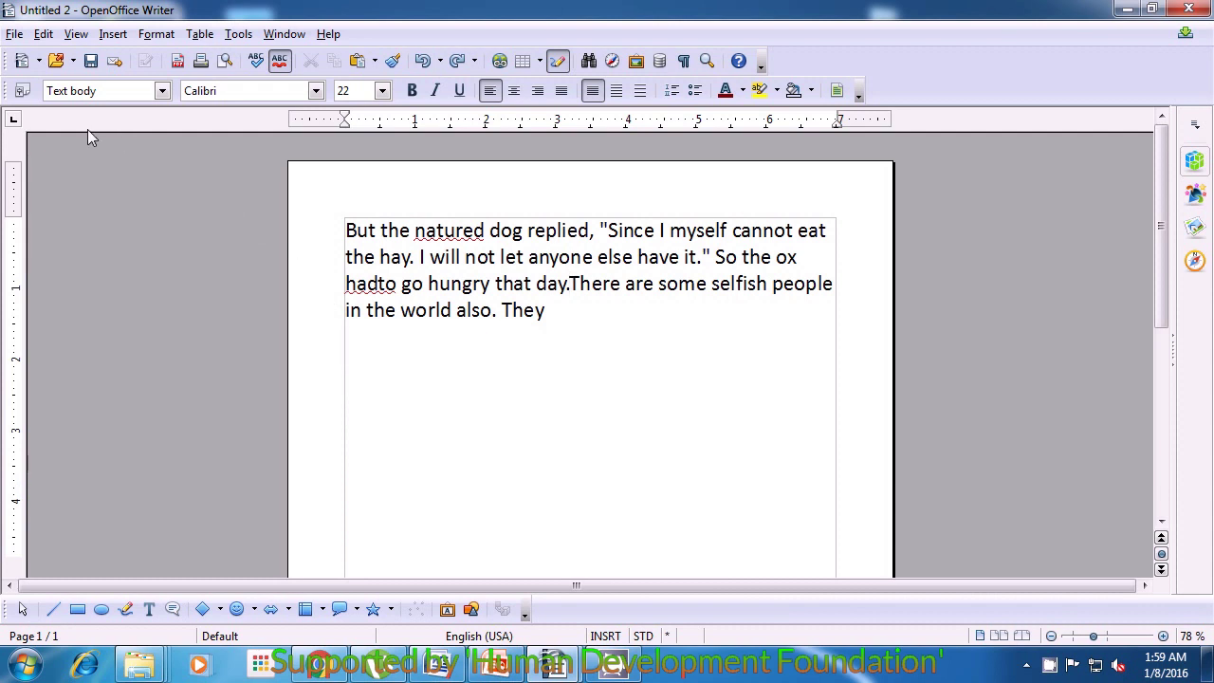
{"action": "left_click", "coordinate": [43, 34]}
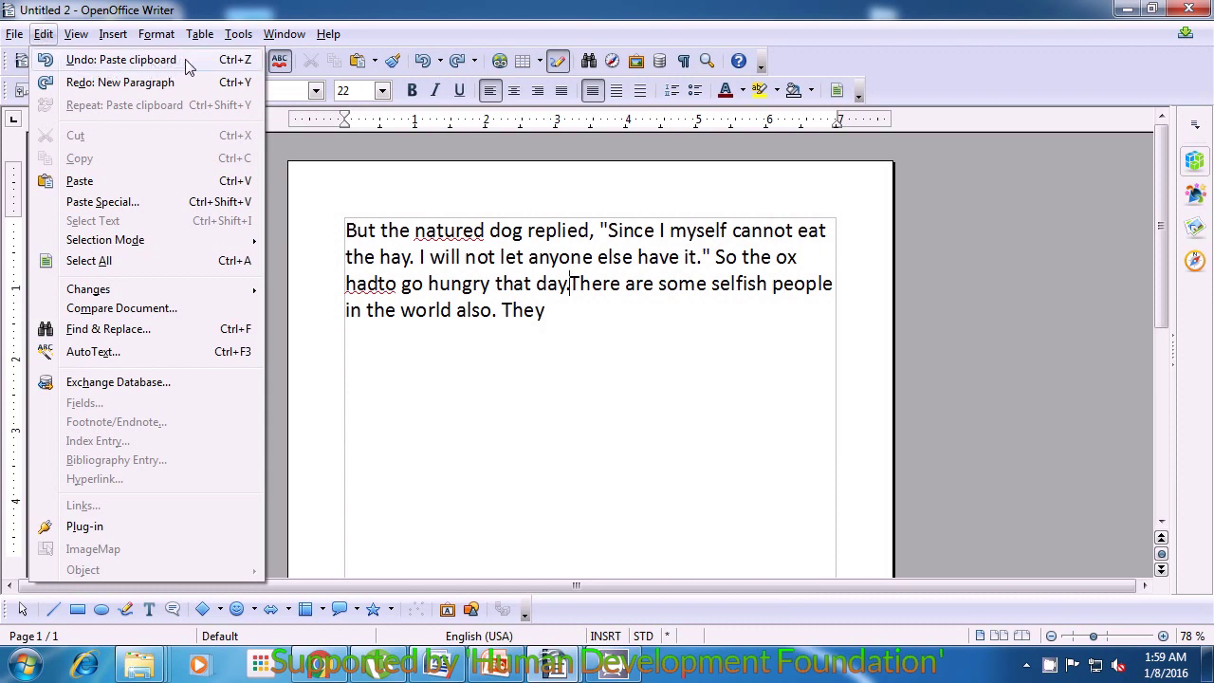
{"action": "left_click", "coordinate": [121, 60]}
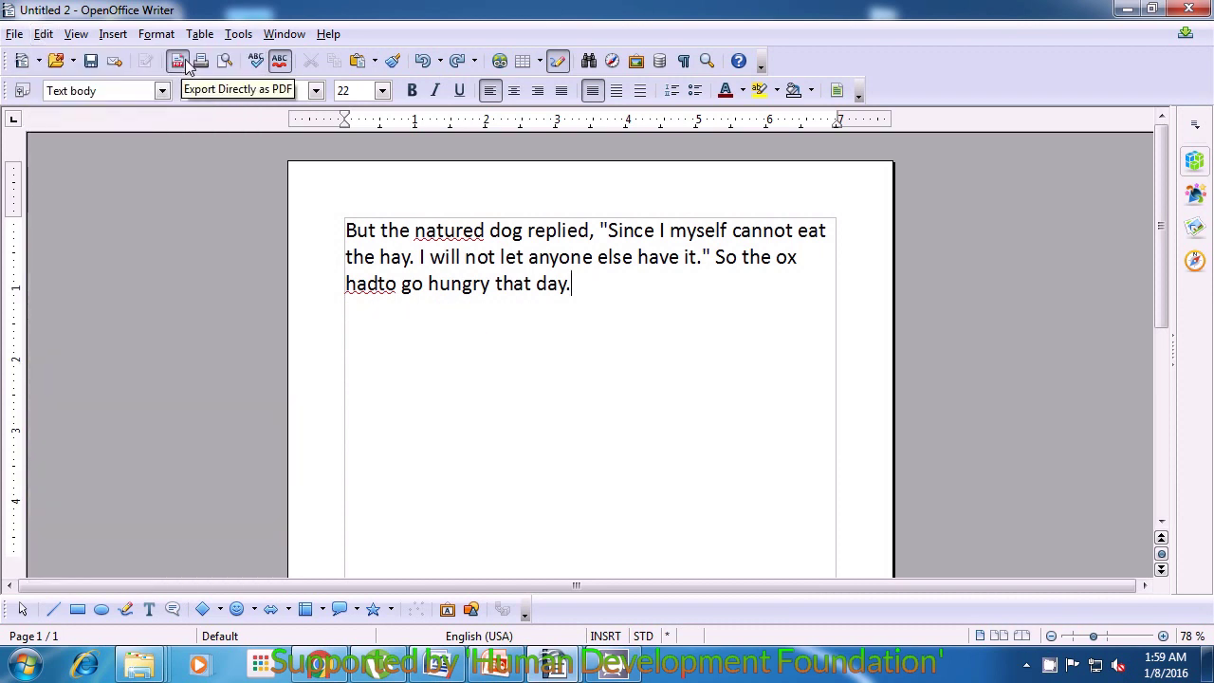
Undo the remaining pastes of the first paragraph until the document is empty
{"action": "left_click", "coordinate": [45, 36]}
{"action": "mouse_move", "coordinate": [75, 35]}
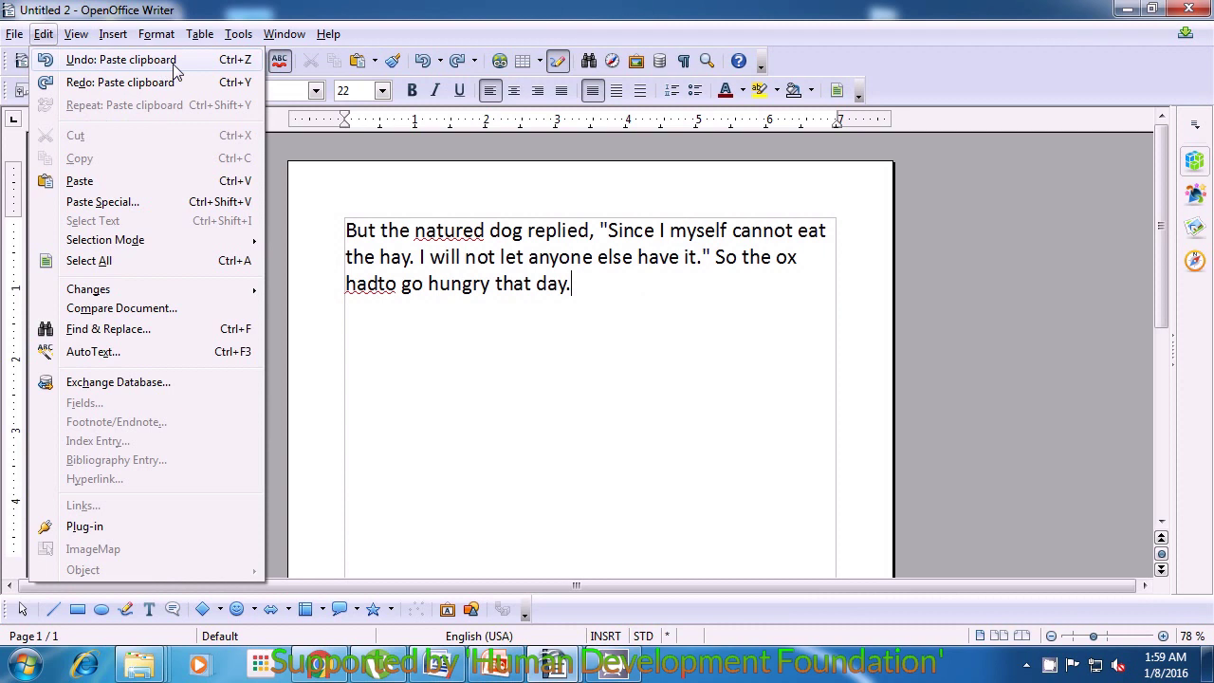
{"action": "left_click", "coordinate": [175, 62]}
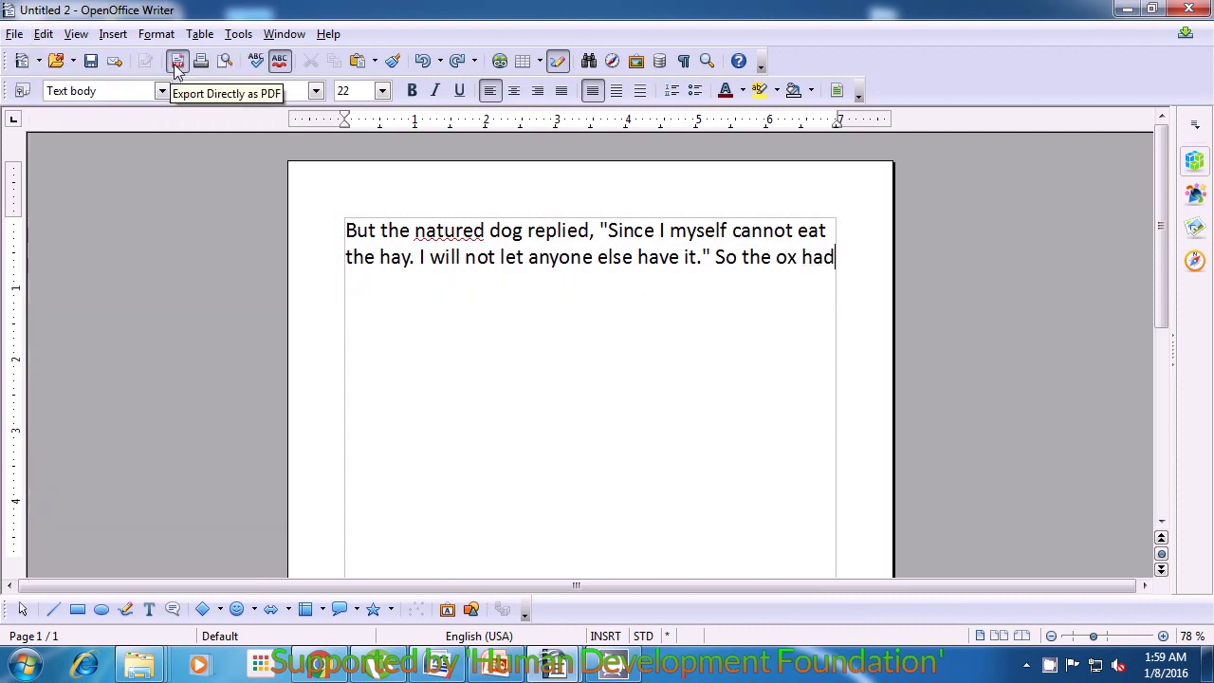
{"action": "key", "text": "ctrl+z"}
{"action": "left_click", "coordinate": [44, 34]}
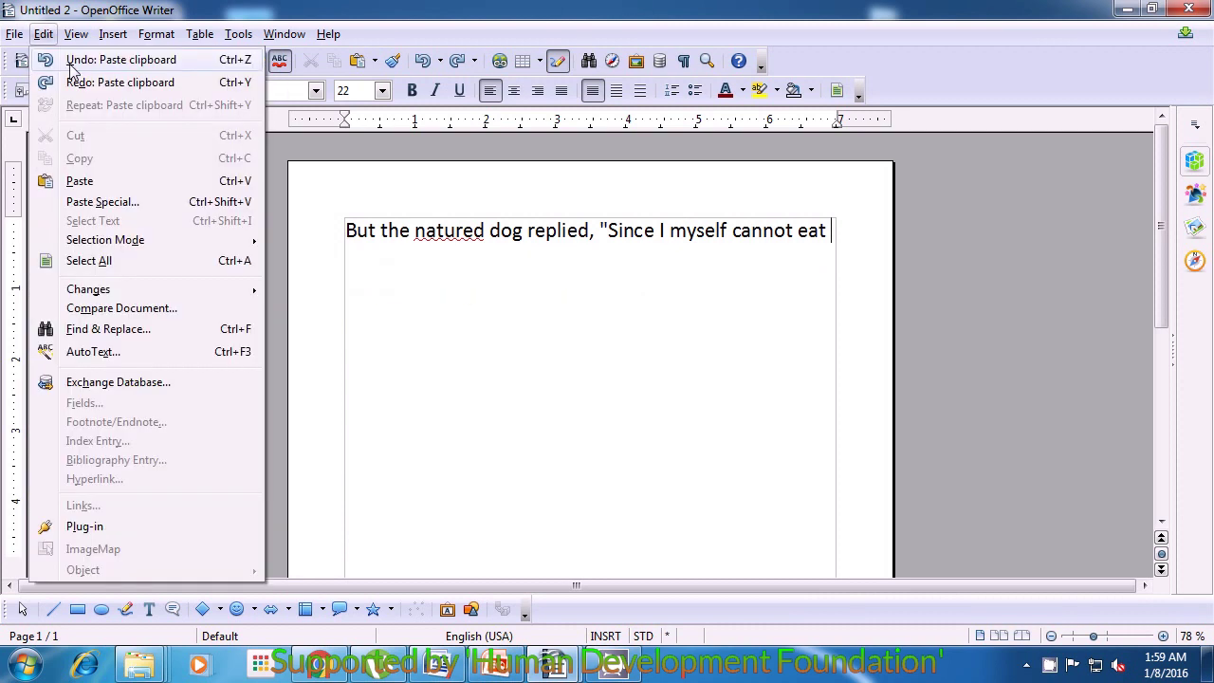
{"action": "left_click", "coordinate": [74, 62]}
{"action": "key", "text": "ctrl+z"}
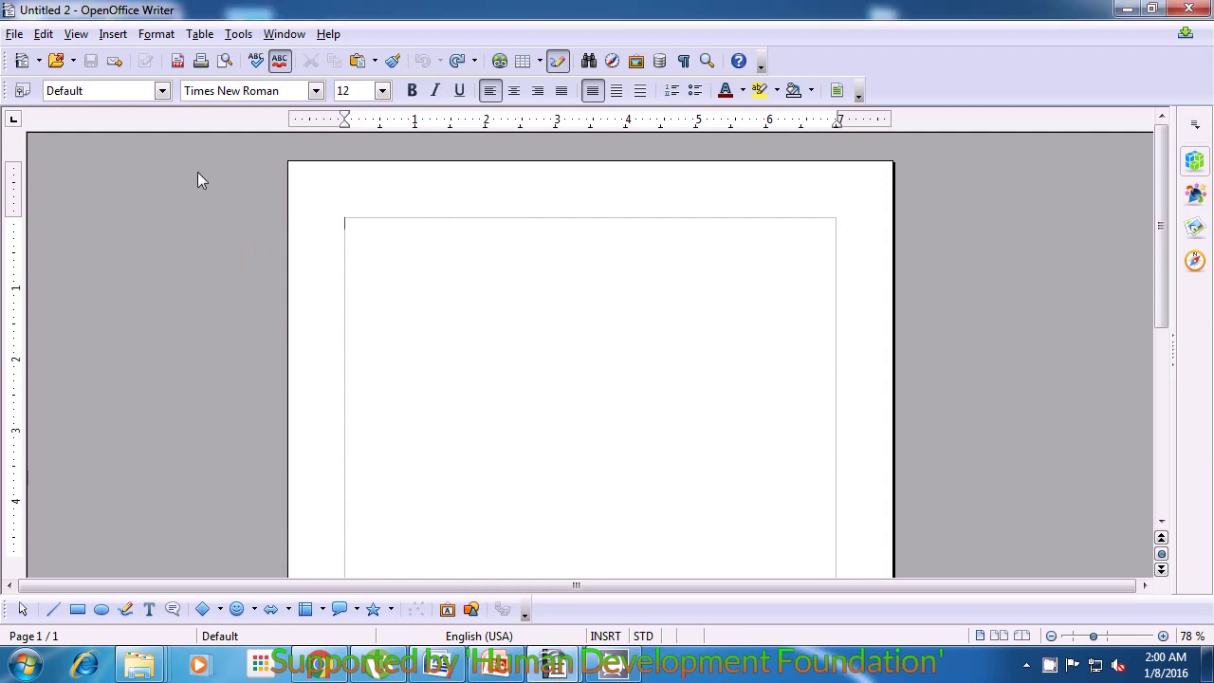
Redo the undone pastes of the first paragraph, through "to go hungry that day."
{"action": "left_click", "coordinate": [43, 36]}
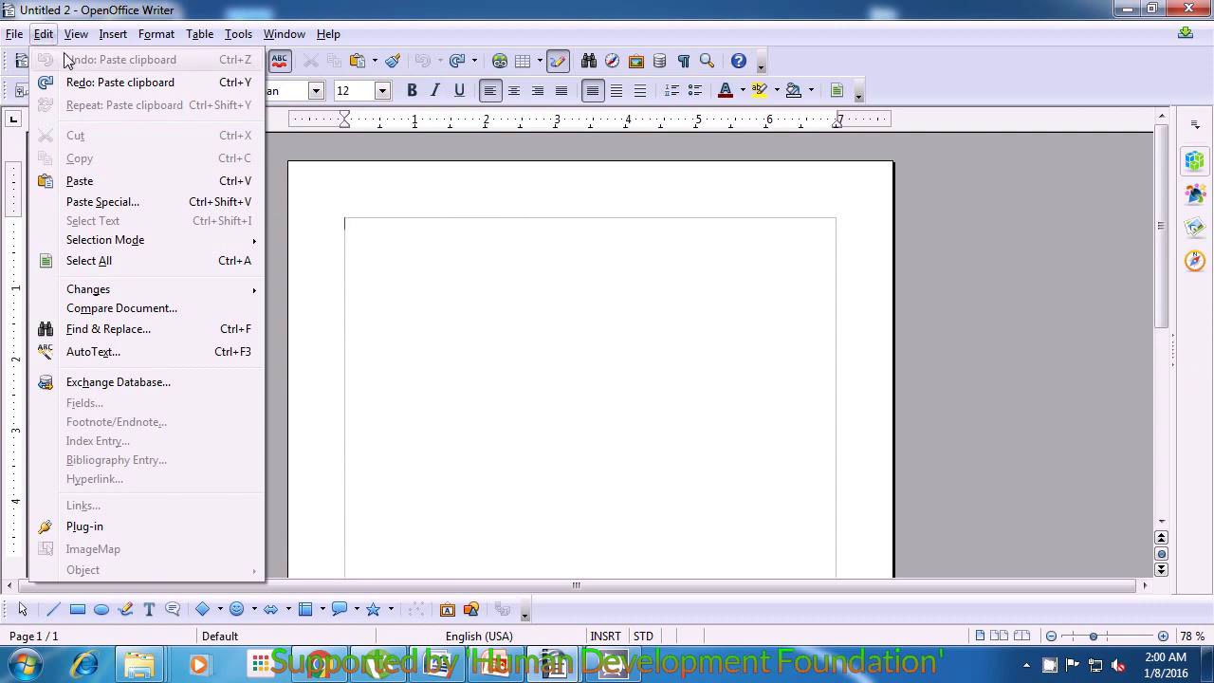
{"action": "left_click", "coordinate": [227, 85]}
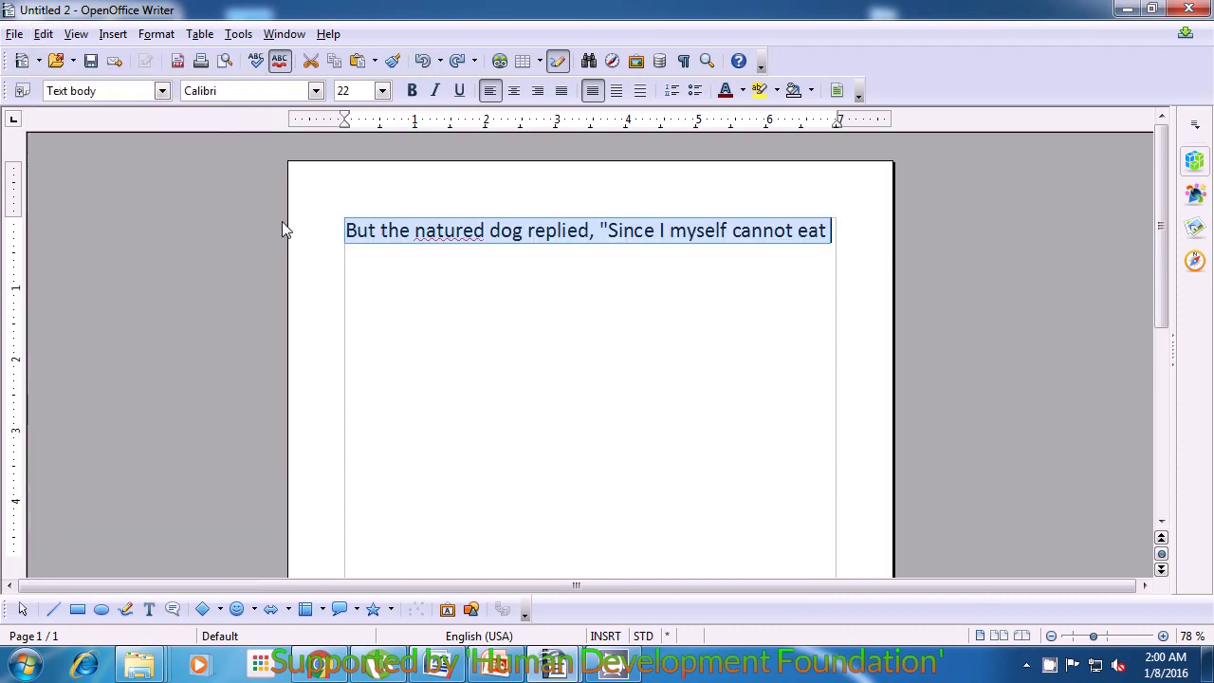
{"action": "left_click", "coordinate": [42, 36]}
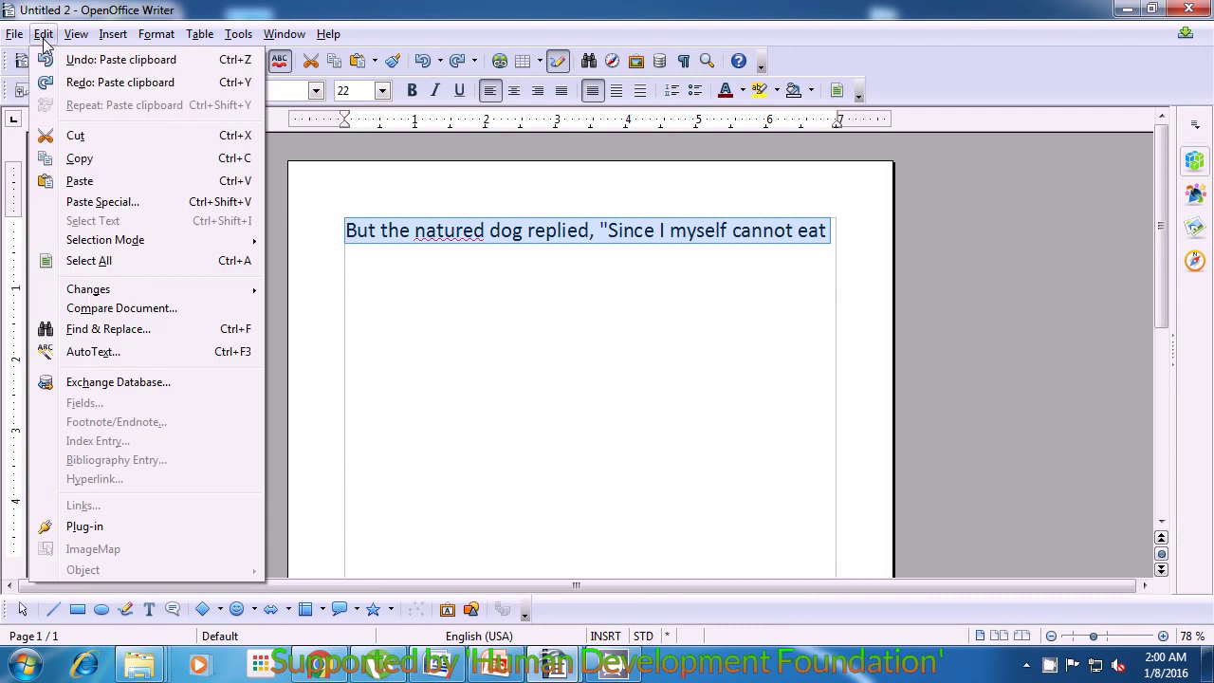
{"action": "left_click", "coordinate": [81, 84]}
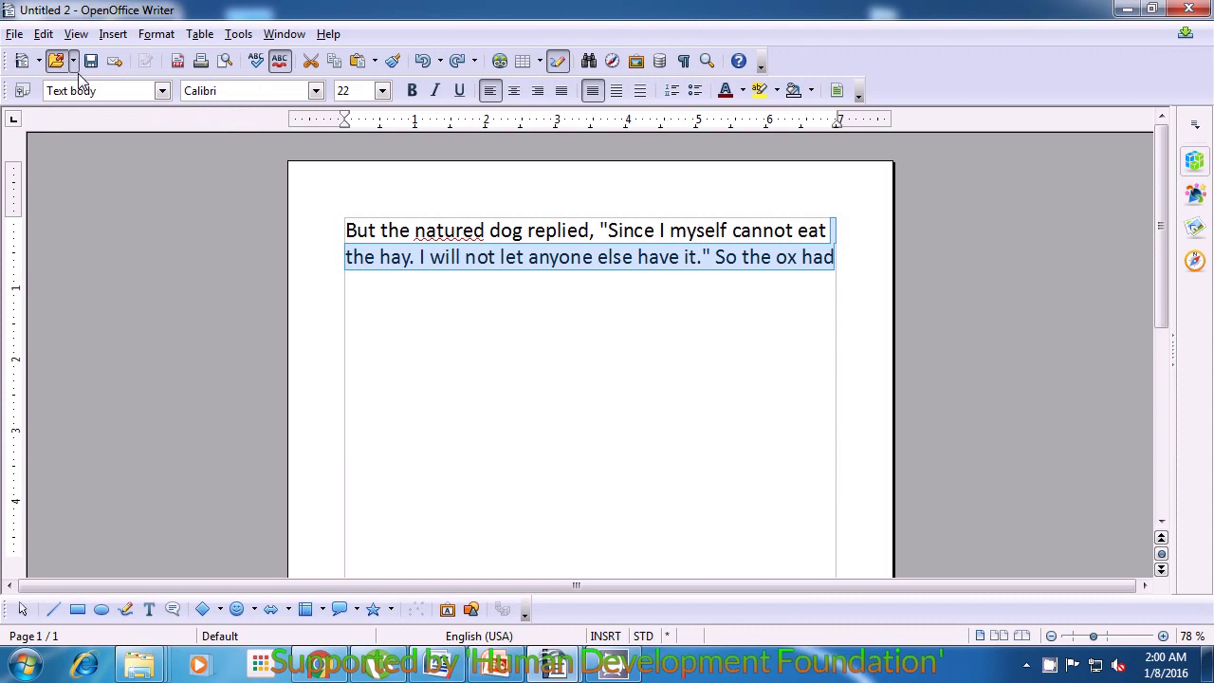
{"action": "left_click", "coordinate": [43, 35]}
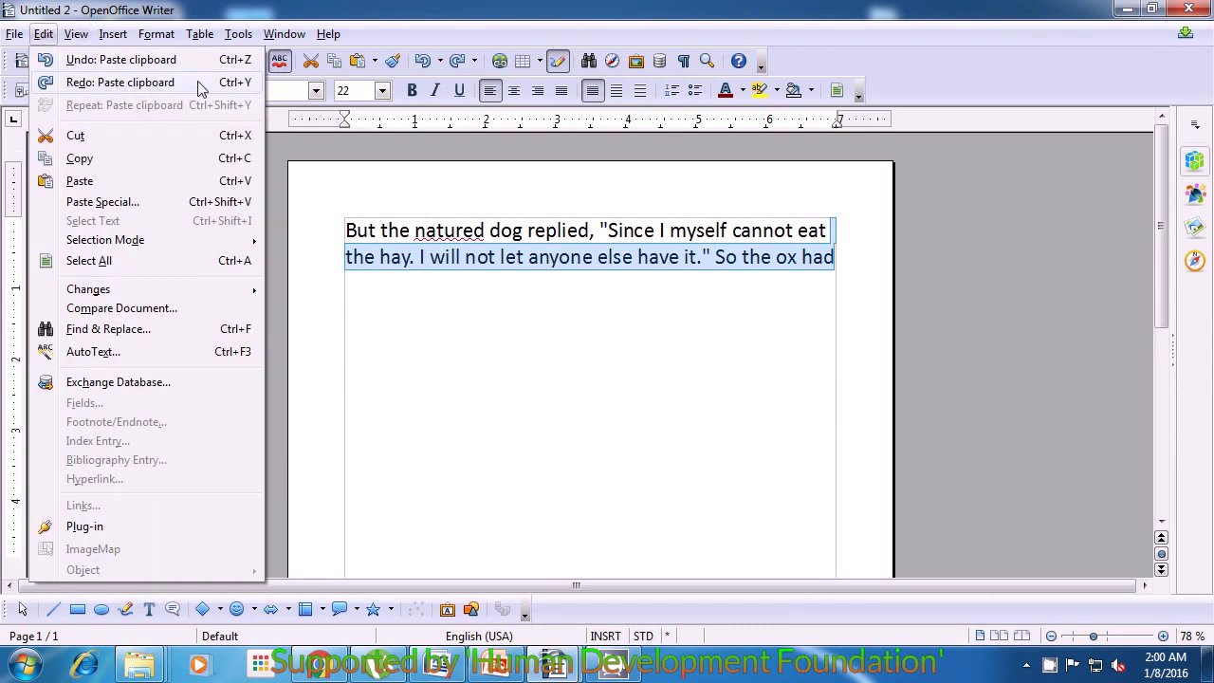
{"action": "left_click", "coordinate": [121, 83]}
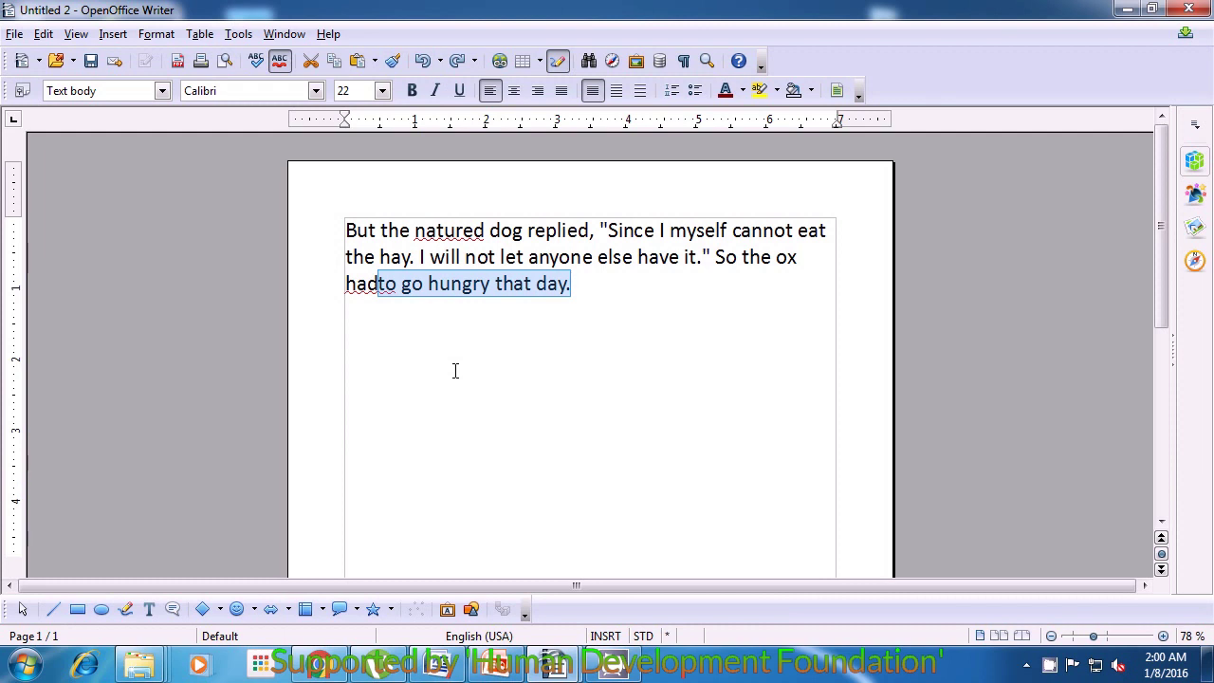
Redo the second paragraph's pastes and paragraph break through "Dog in the Manger Policy", and deselect the restored text
{"action": "key", "text": "ctrl+y"}
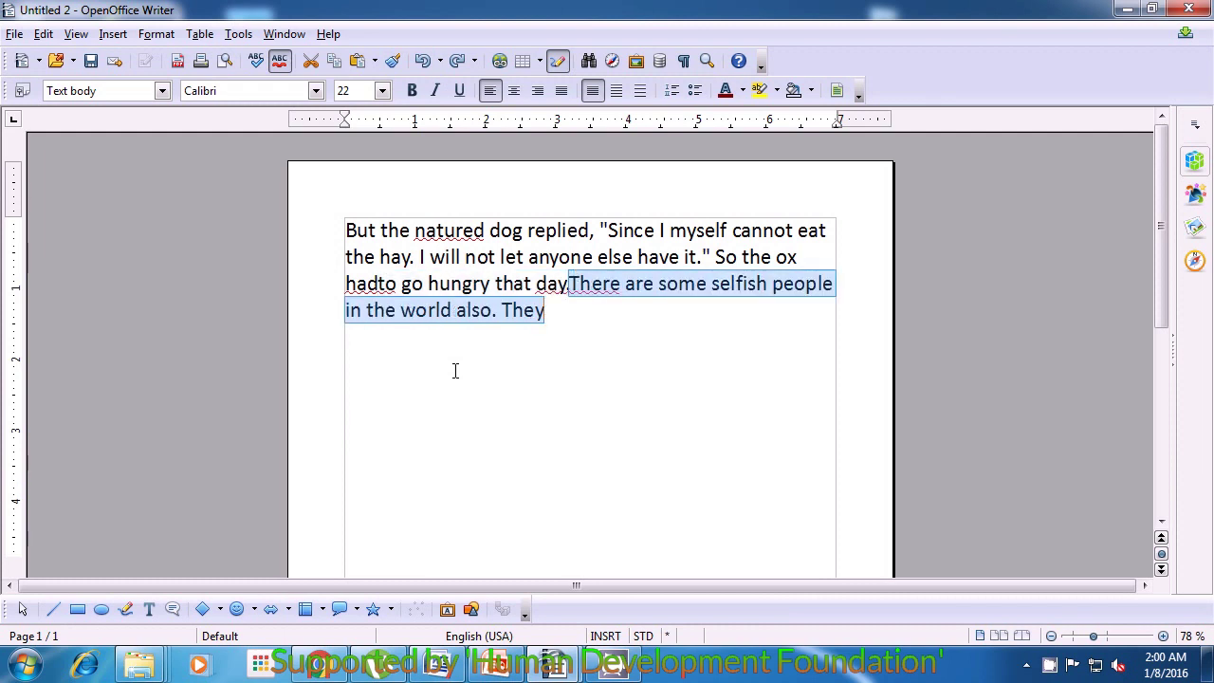
{"action": "key", "text": "ctrl+y"}
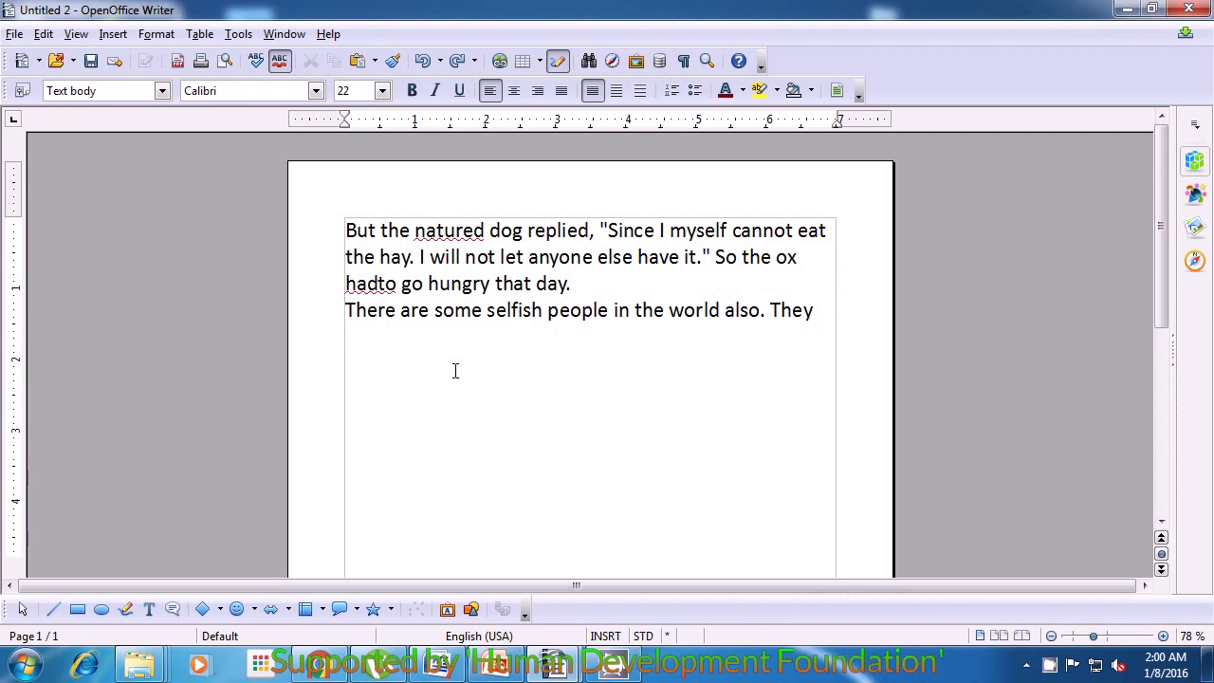
{"action": "key", "text": "ctrl+y"}
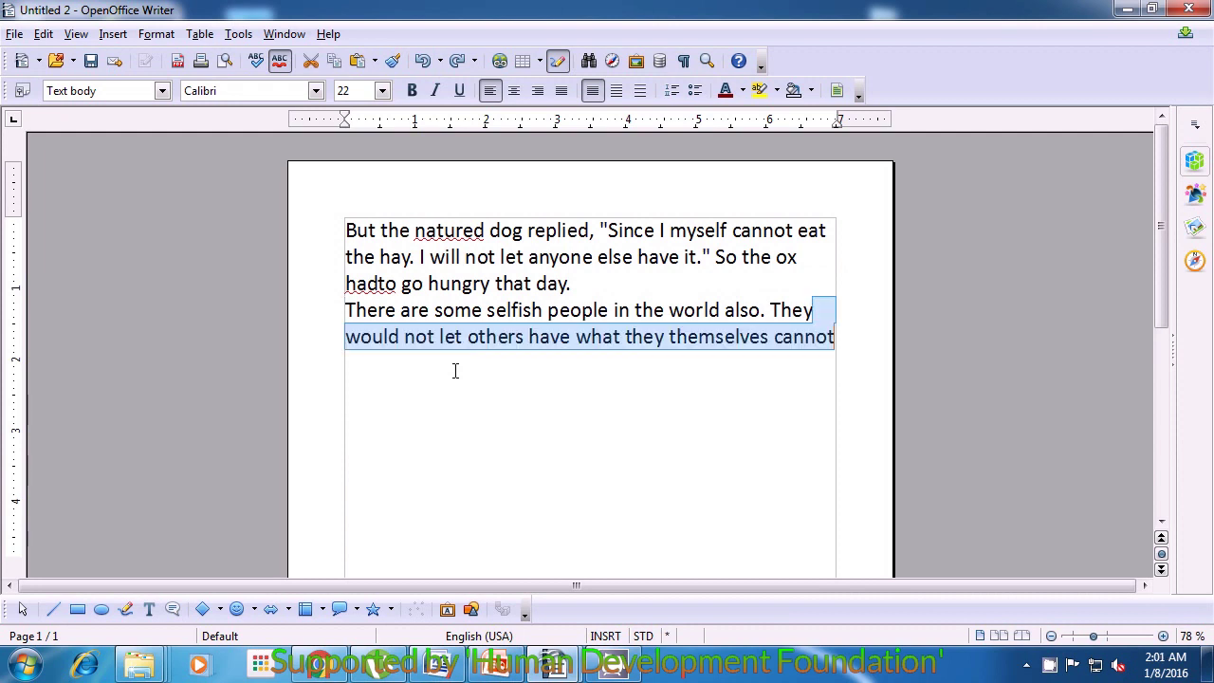
{"action": "left_click", "coordinate": [76, 33]}
{"action": "left_click", "coordinate": [44, 34]}
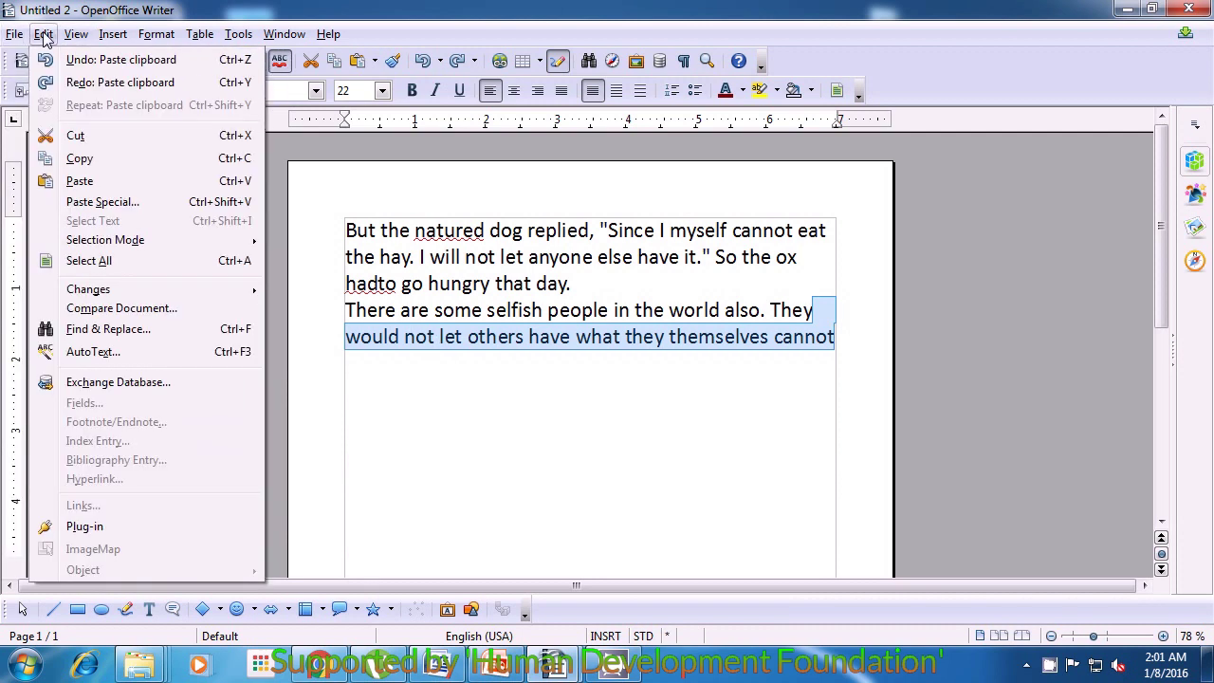
{"action": "left_click", "coordinate": [83, 83]}
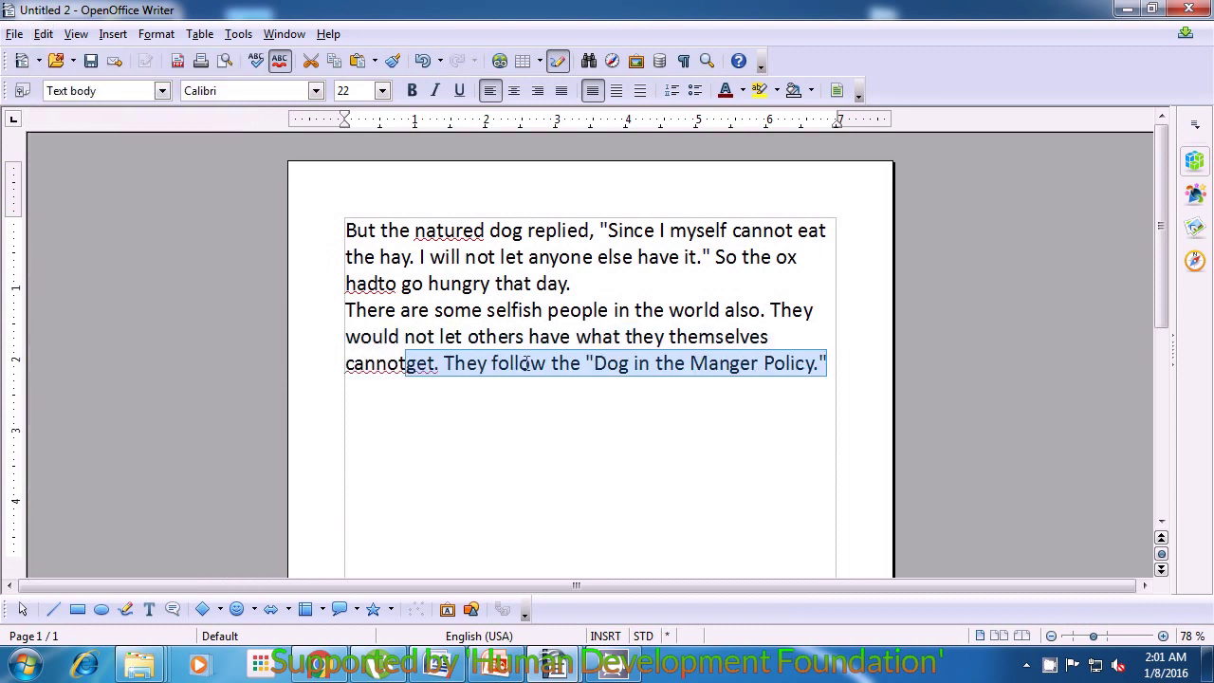
{"action": "left_click", "coordinate": [833, 462]}
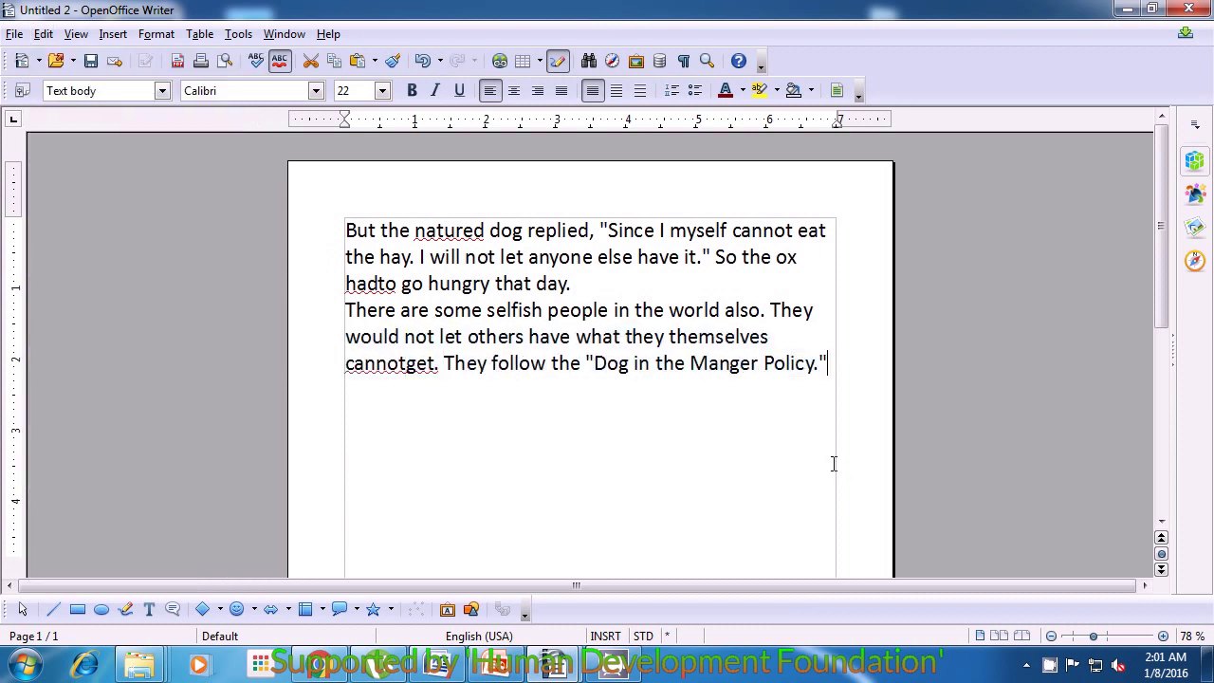
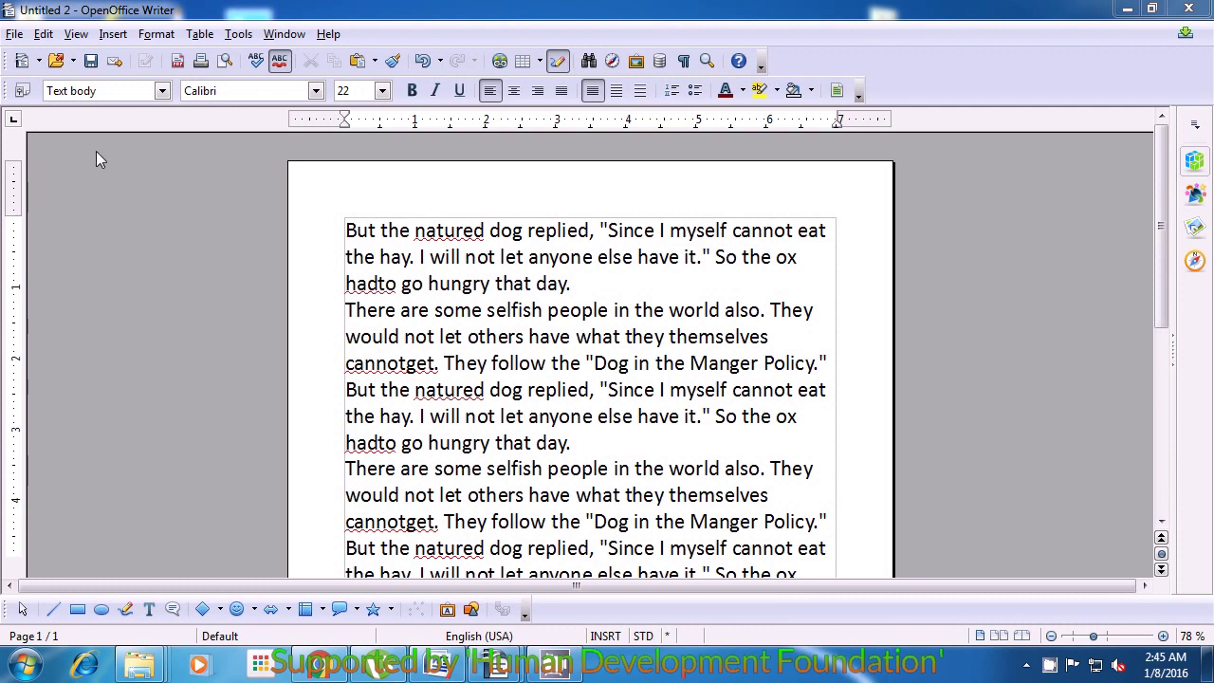
Find all occurrences of "they" with Find & Replace, close the dialog and review the matches in the document
{"action": "left_click", "coordinate": [43, 35]}
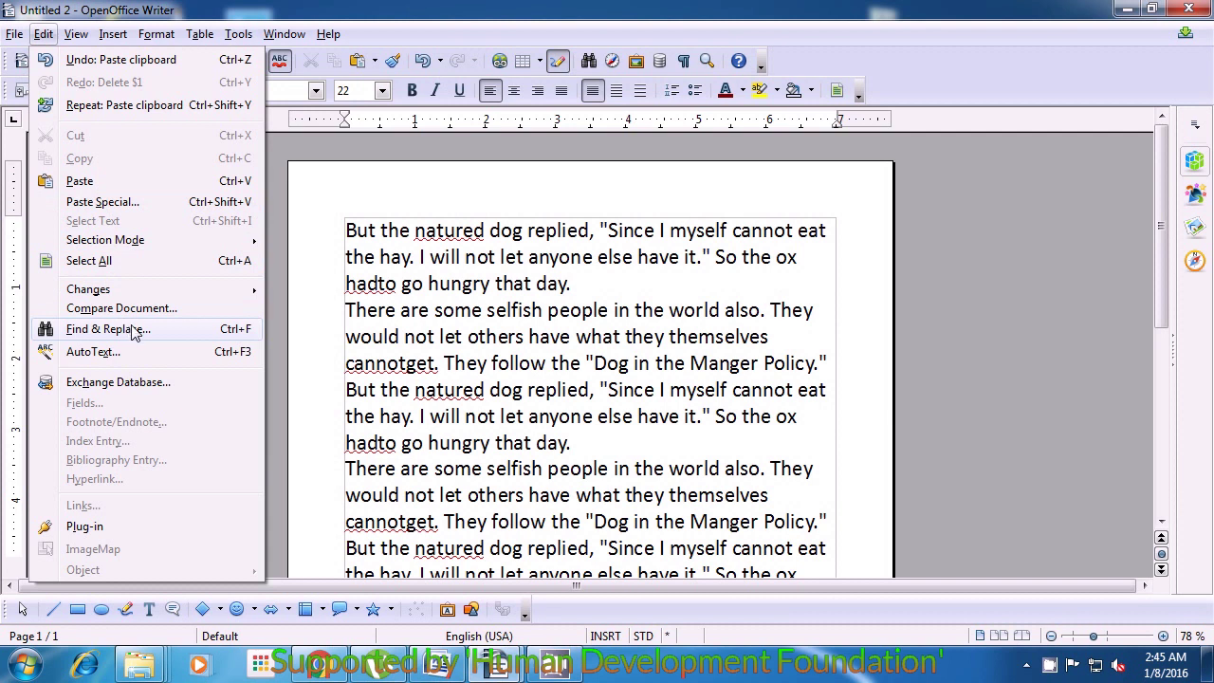
{"action": "left_click", "coordinate": [215, 334]}
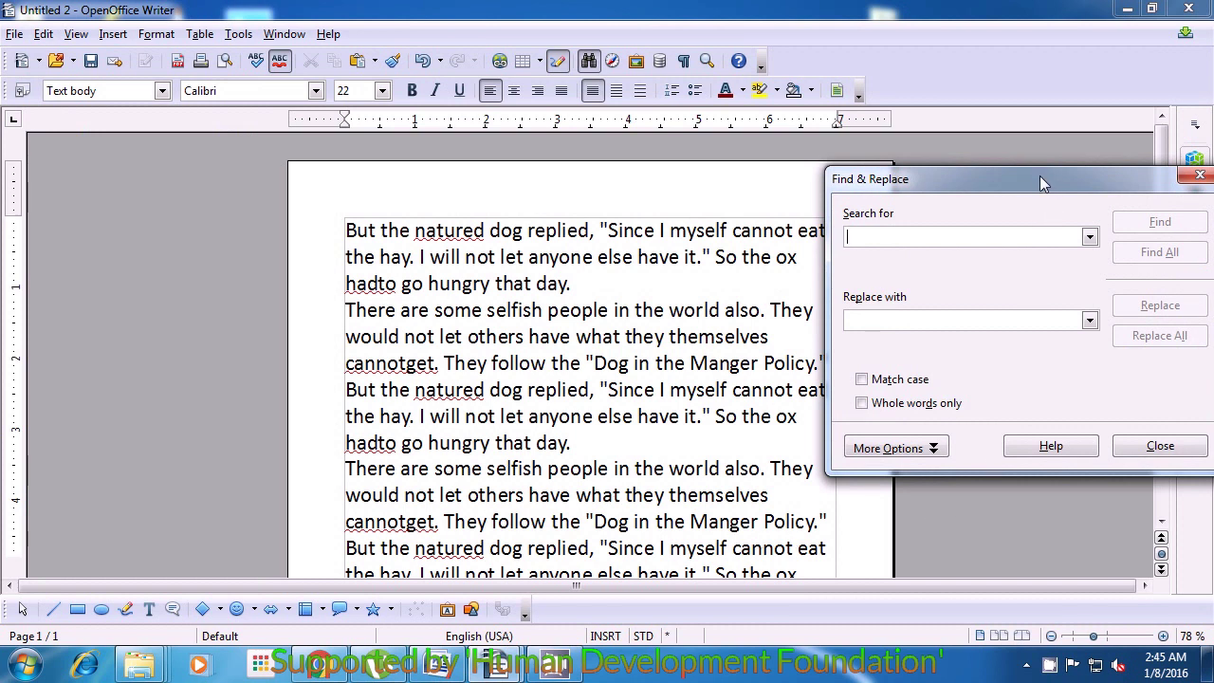
{"action": "left_click_drag", "start_coordinate": [1040, 176], "coordinate": [932, 180]}
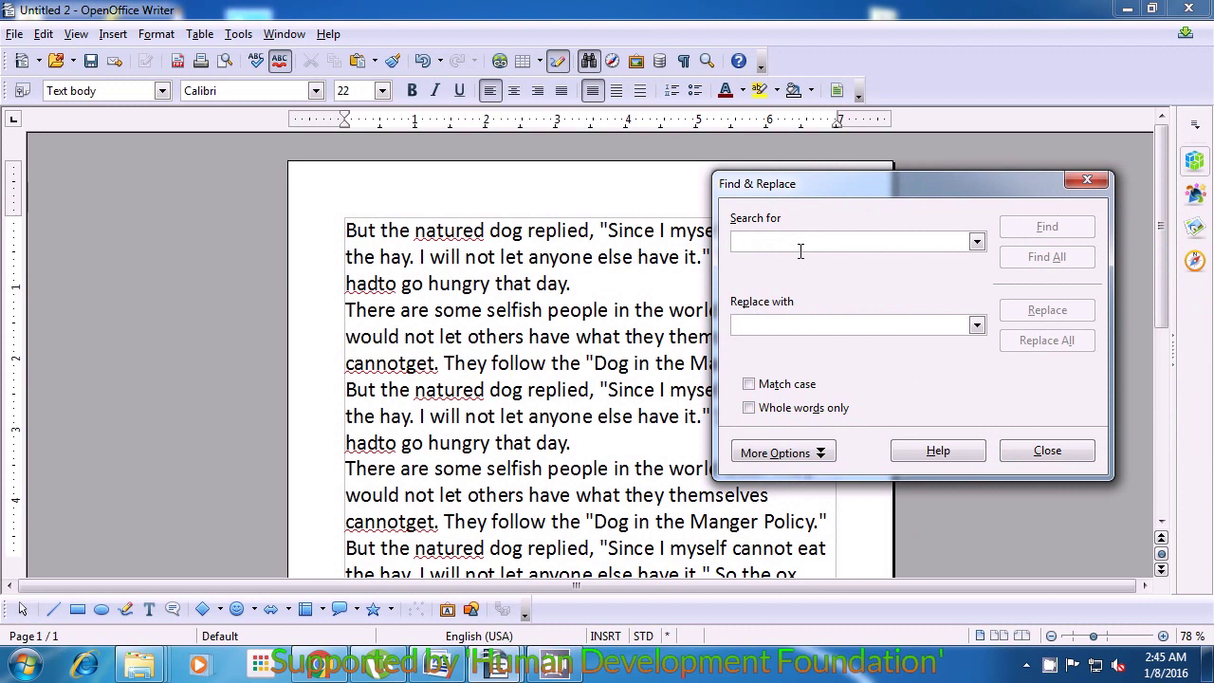
{"action": "type", "text": "th"}
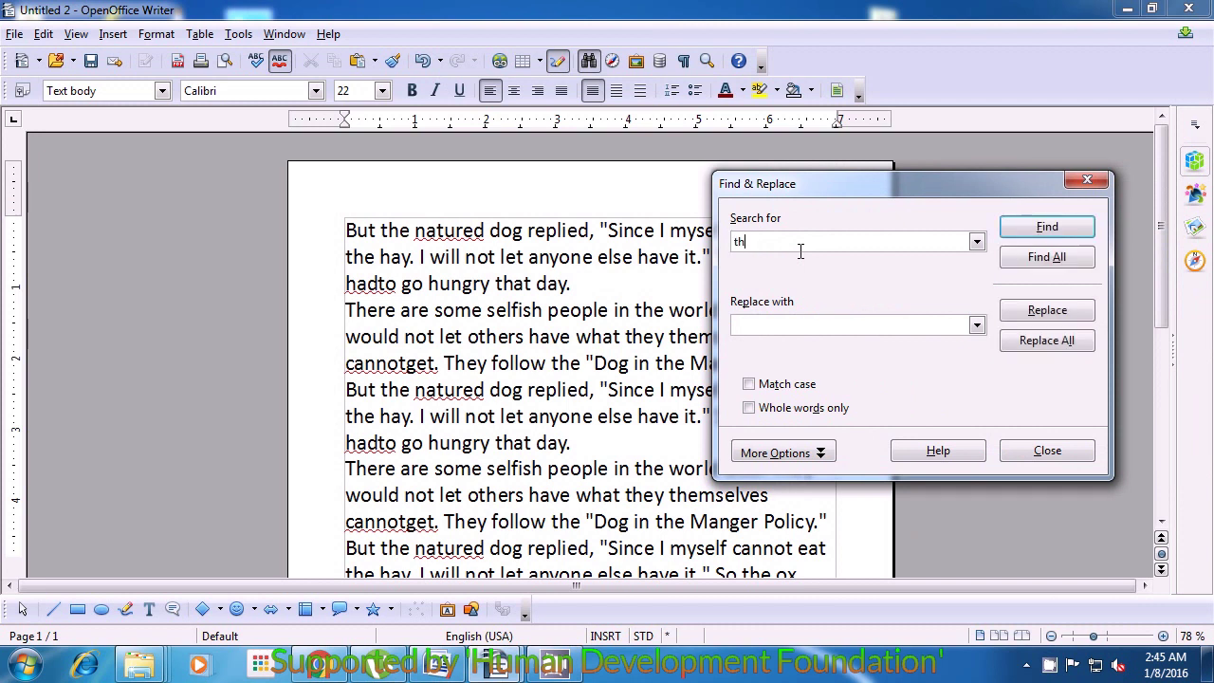
{"action": "type", "text": "ey"}
{"action": "left_click", "coordinate": [1040, 259]}
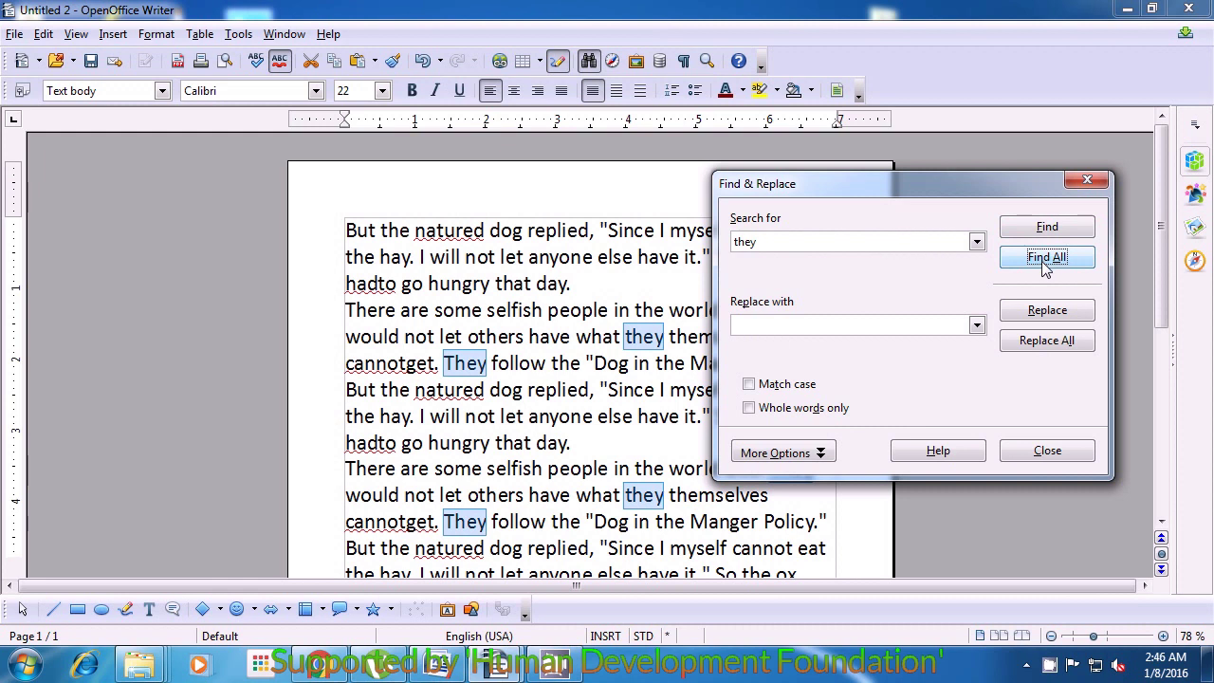
{"action": "left_click", "coordinate": [1043, 451]}
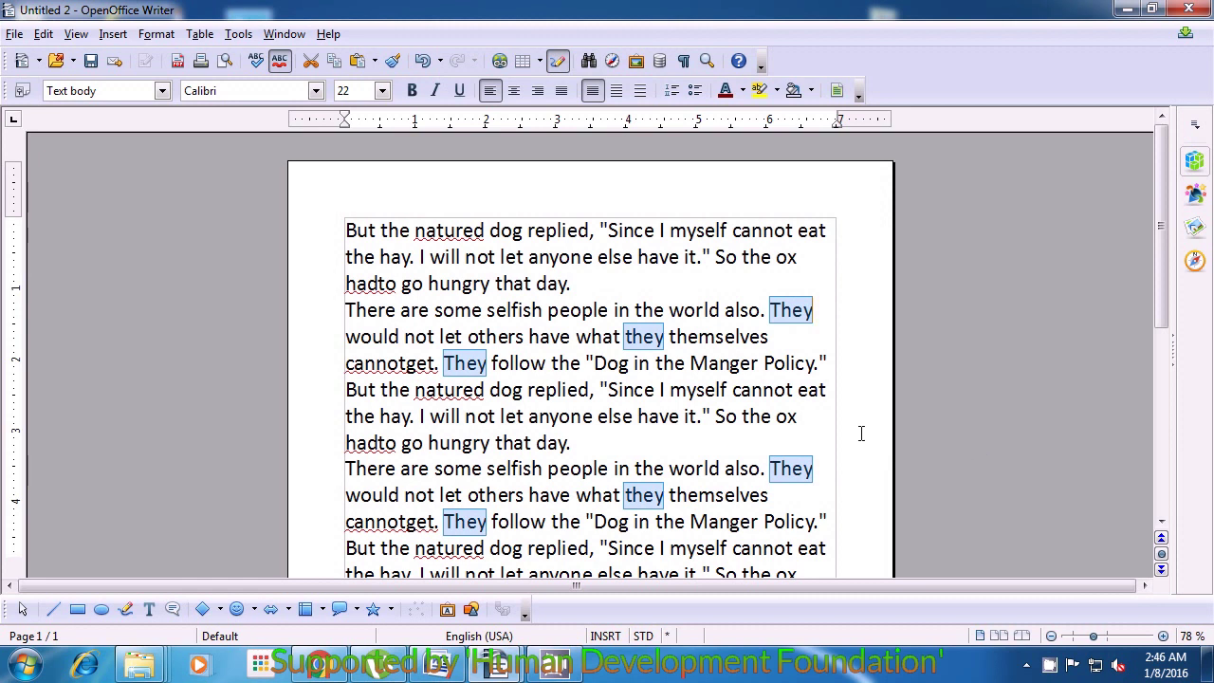
{"action": "left_click_drag", "start_coordinate": [1168, 254], "coordinate": [1156, 323]}
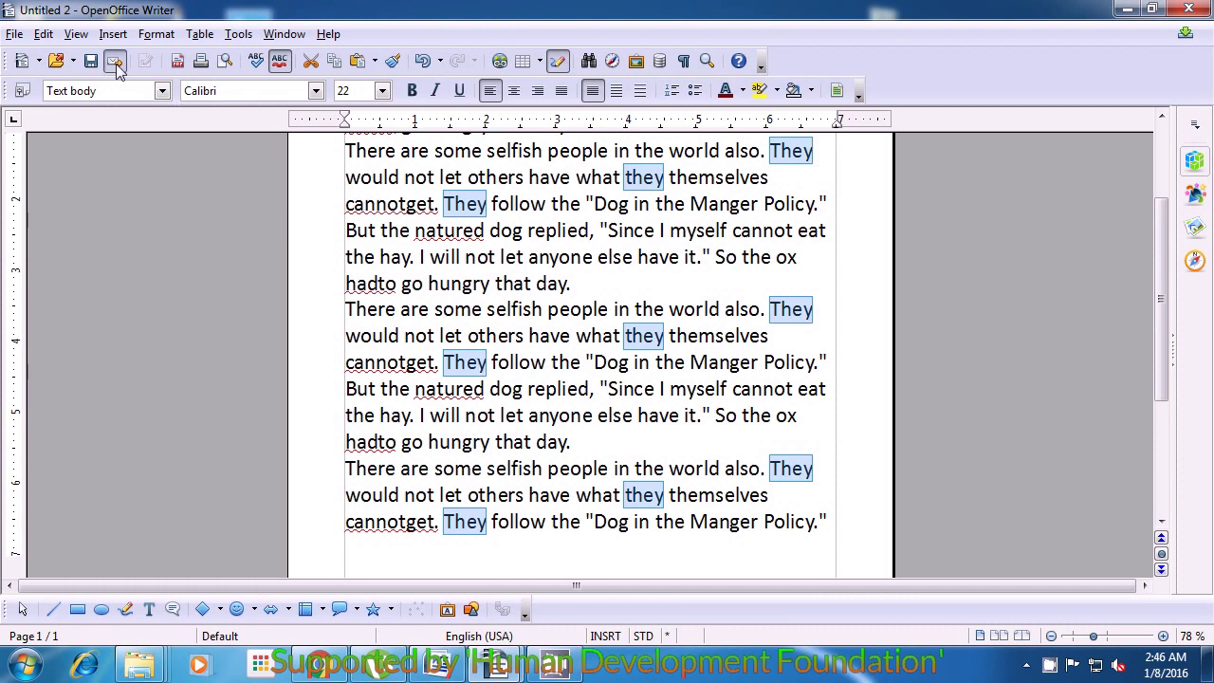
Replace all occurrences of "they" with the person's first name using Find & Replace, and close the dialog
{"action": "left_click", "coordinate": [46, 36]}
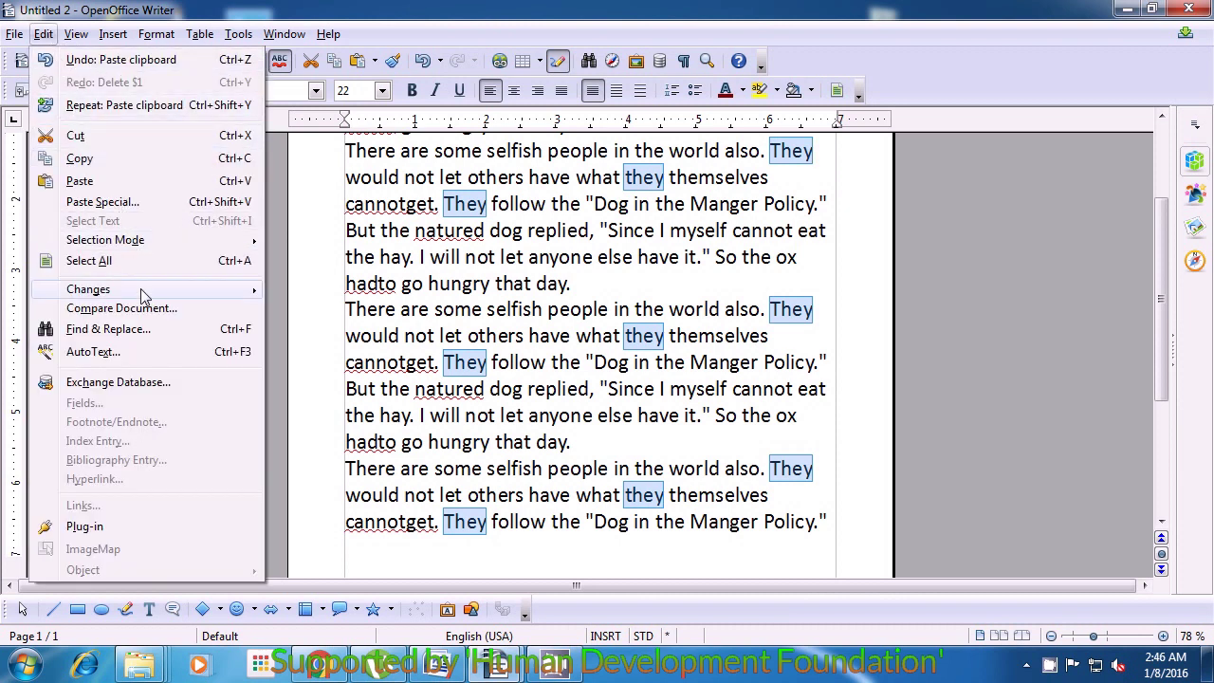
{"action": "left_click", "coordinate": [189, 340]}
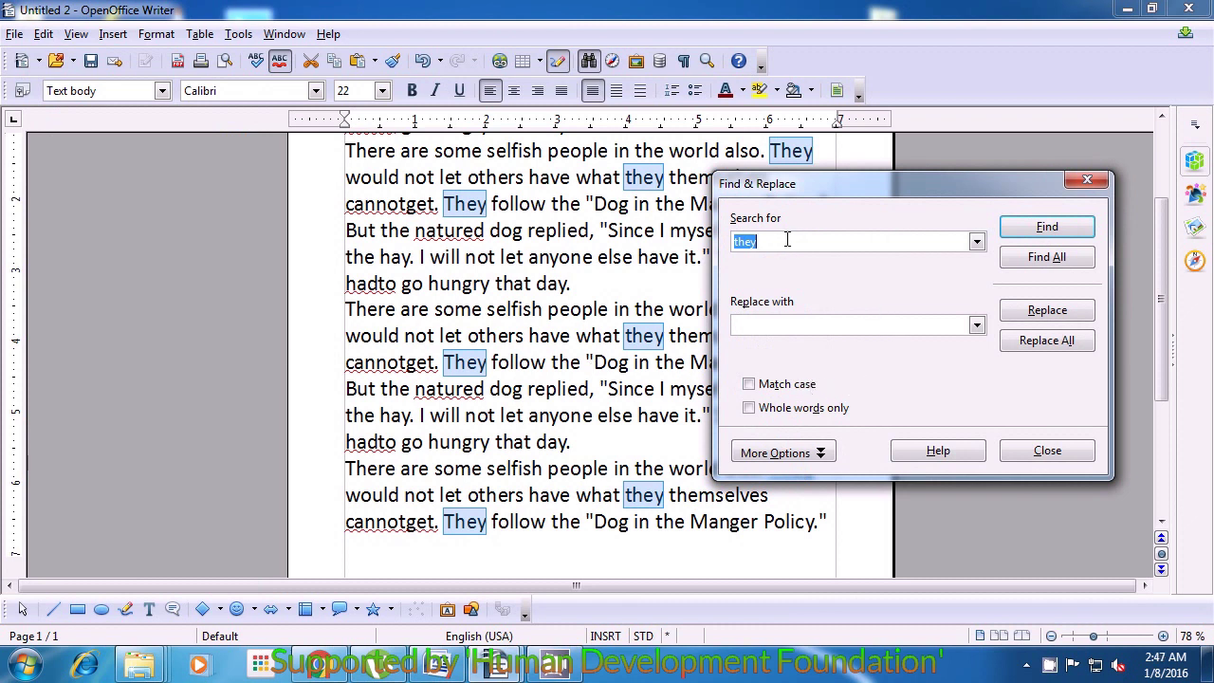
{"action": "left_click", "coordinate": [791, 323]}
{"action": "type", "text": "pranav"}
{"action": "left_click", "coordinate": [1022, 344]}
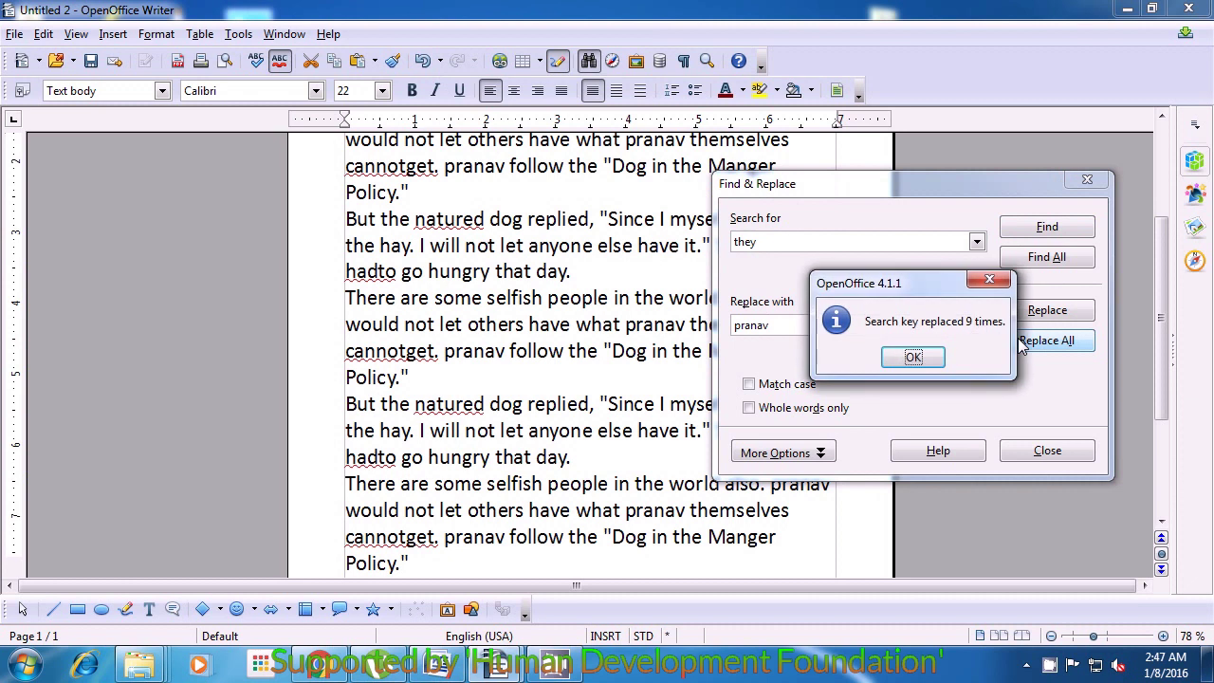
{"action": "left_click", "coordinate": [913, 358]}
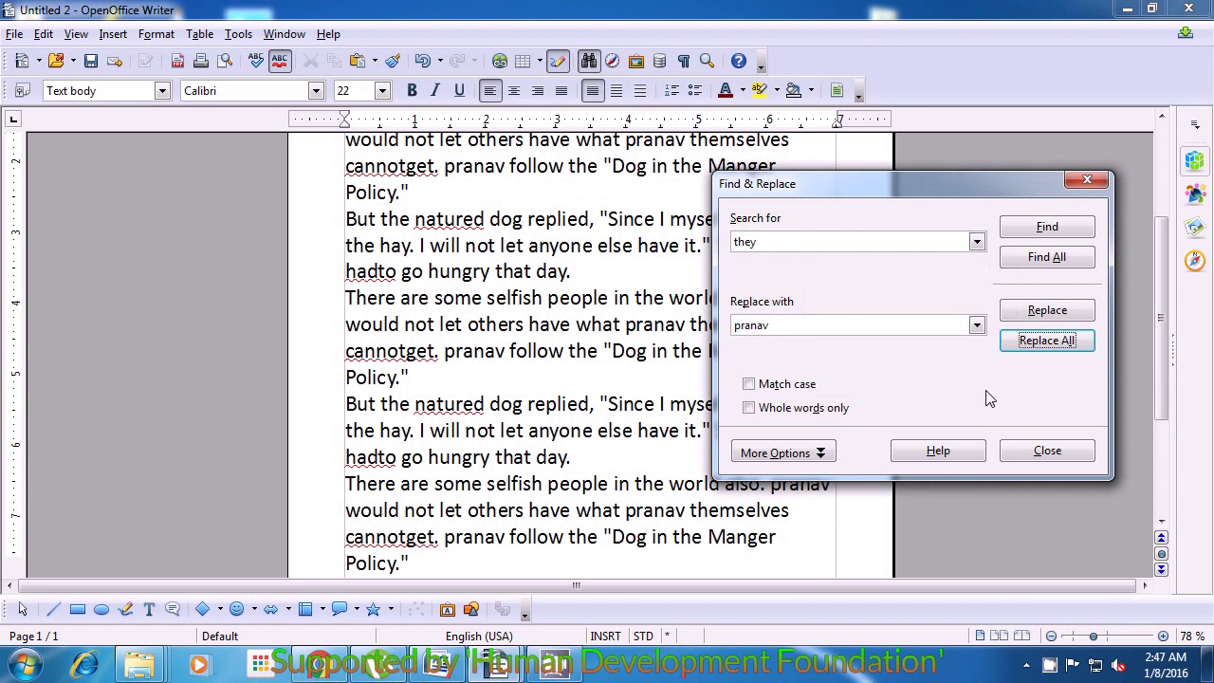
{"action": "left_click", "coordinate": [1047, 449]}
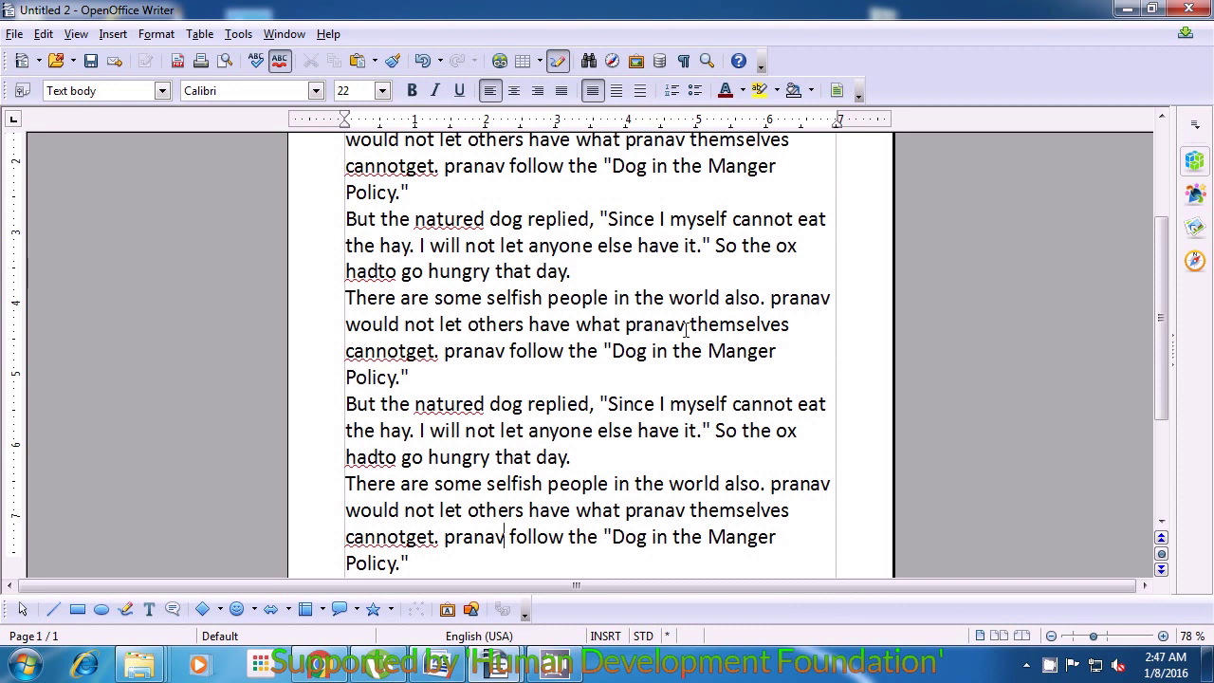
{"action": "left_click", "coordinate": [505, 353]}
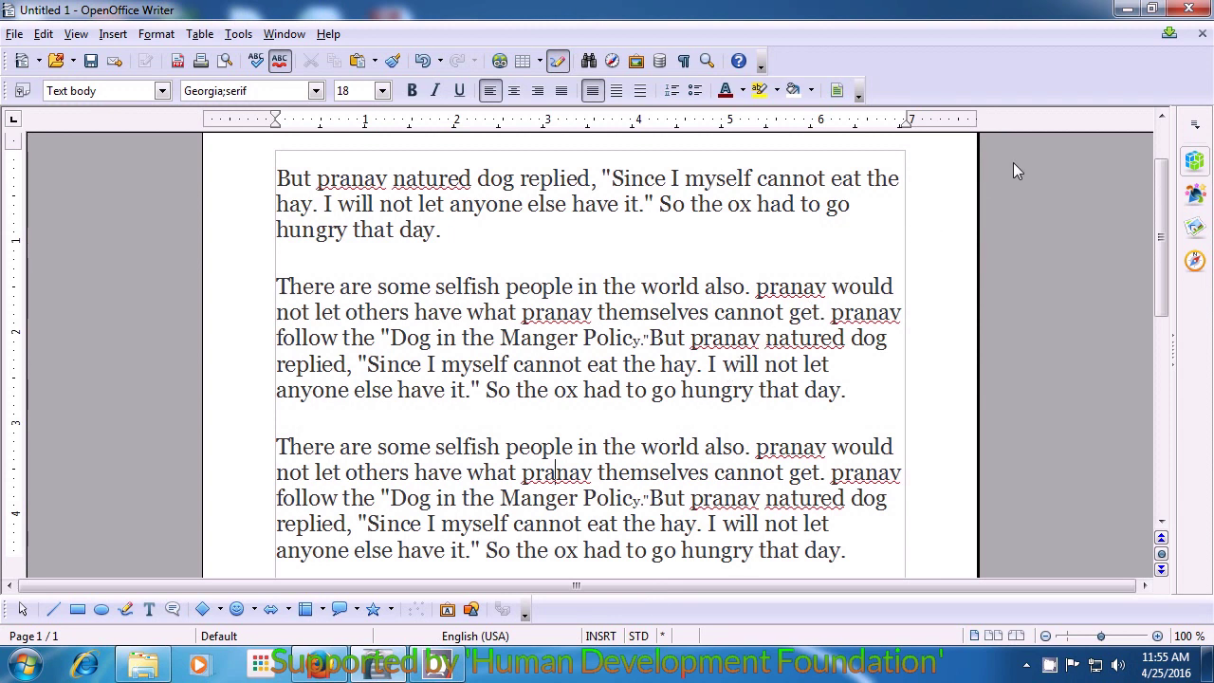
Close the Untitled 1 document and discard its changes
{"action": "left_click", "coordinate": [1192, 10]}
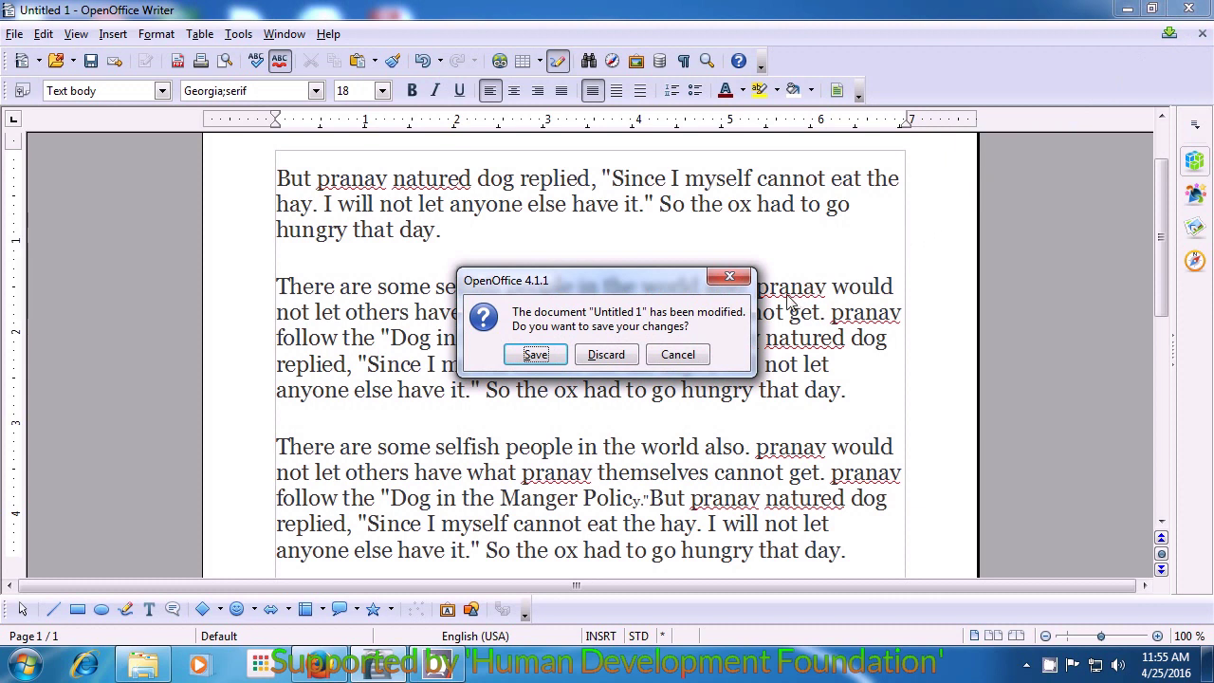
{"action": "left_click", "coordinate": [608, 355]}
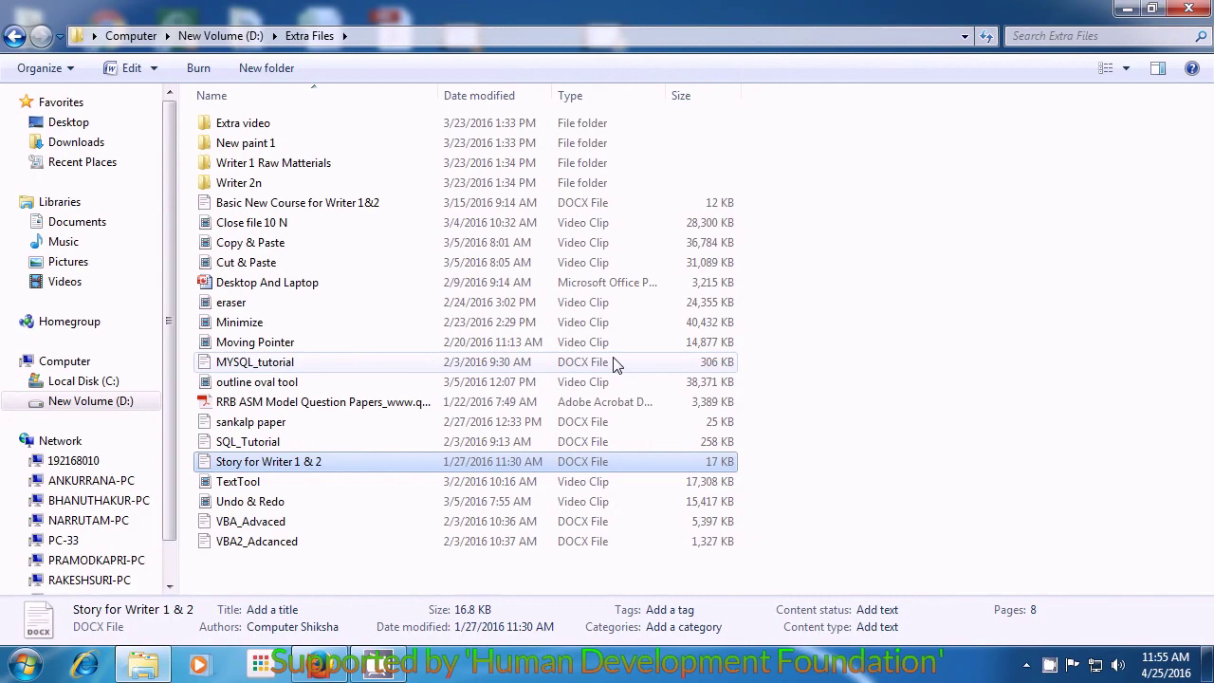